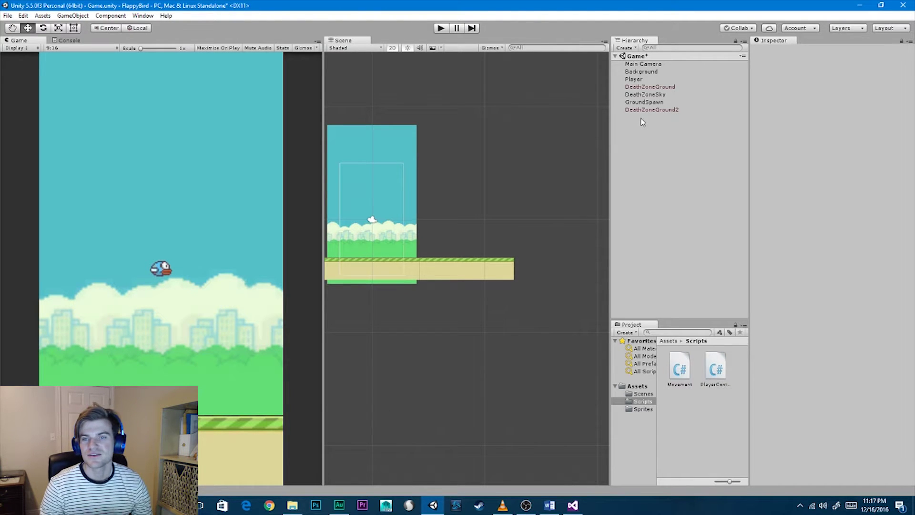
Create an empty object in the Hierarchy and name it Pipes.
left_click(636, 47)
left_click(652, 58)
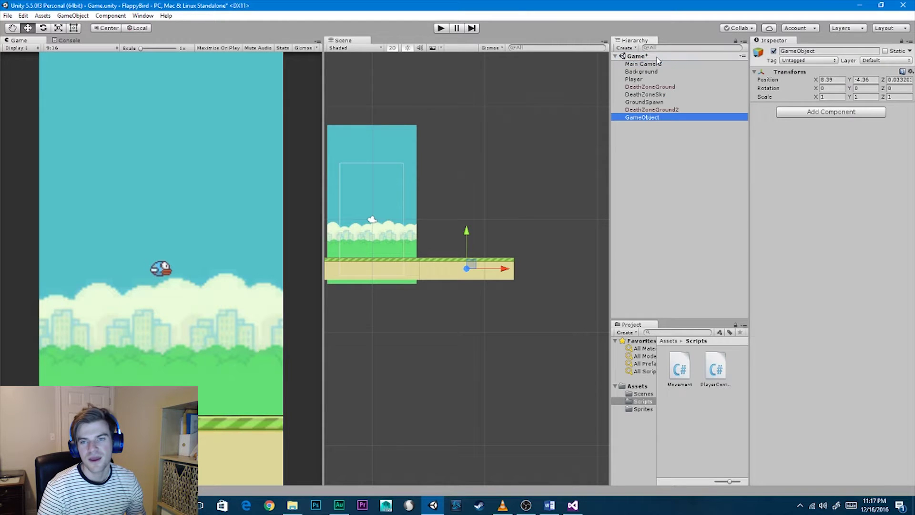
left_click(651, 117)
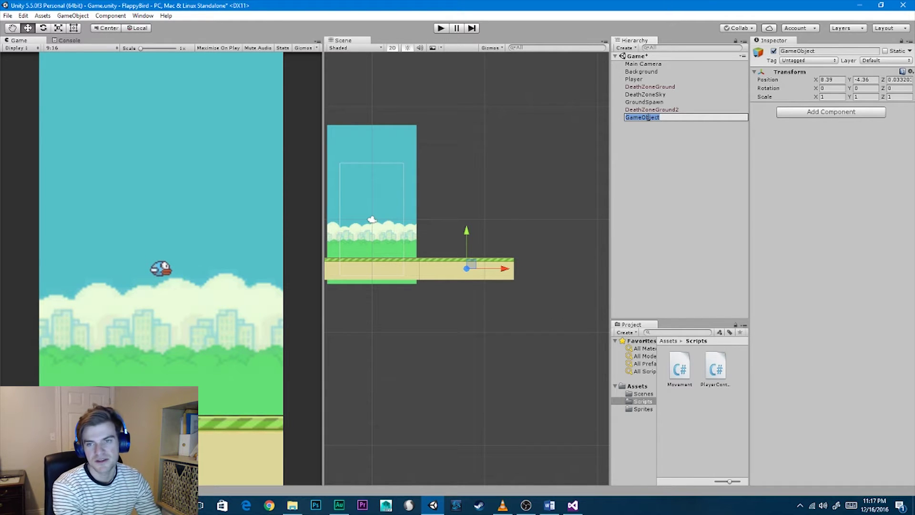
type("p")
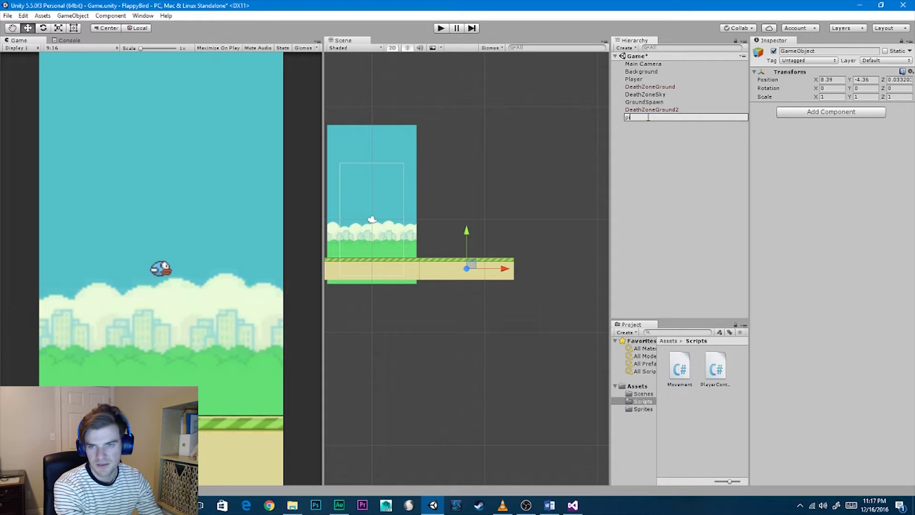
type("Pi")
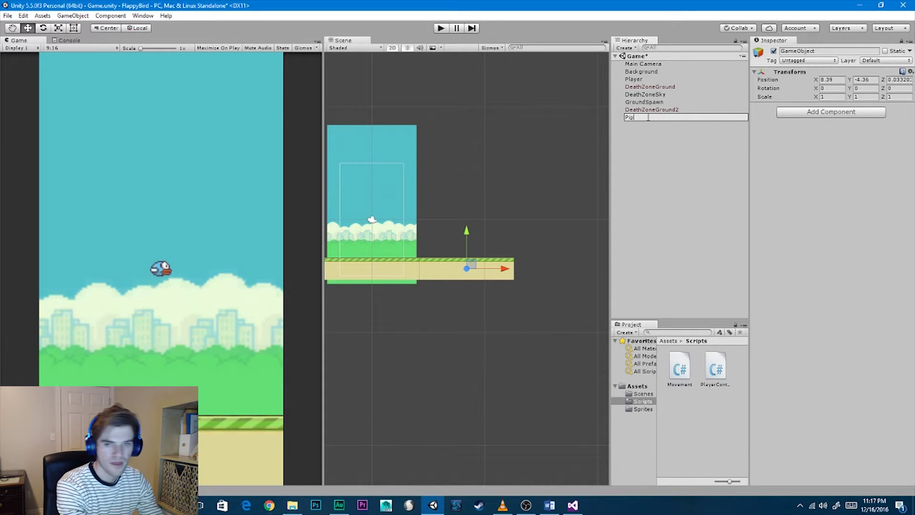
type("pes")
key("Return")
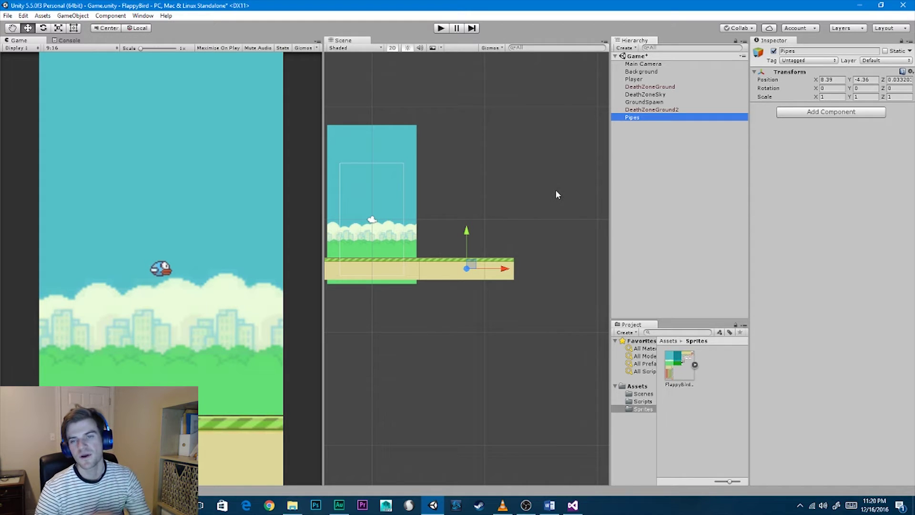
Set the Pipes position to X 0, Y 0, Z 0.
left_click(832, 80)
type("0")
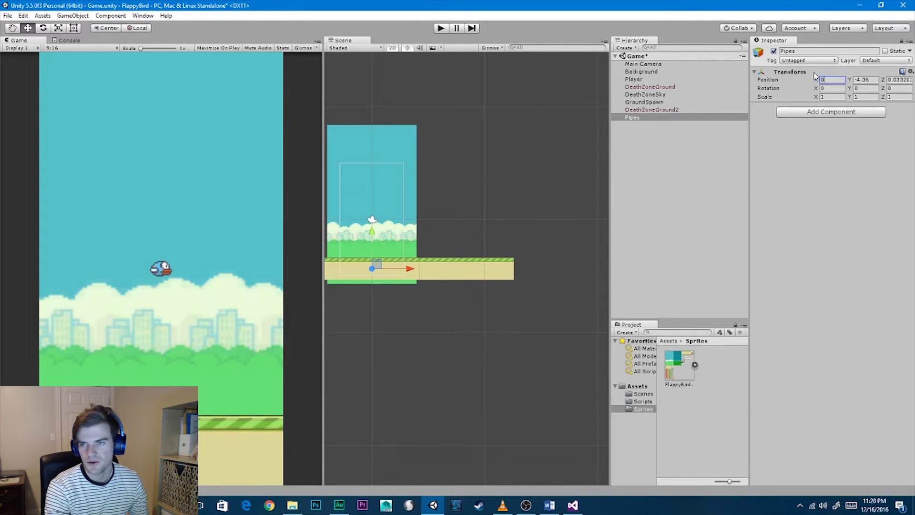
key("Tab")
type("0")
key("Tab")
type("0")
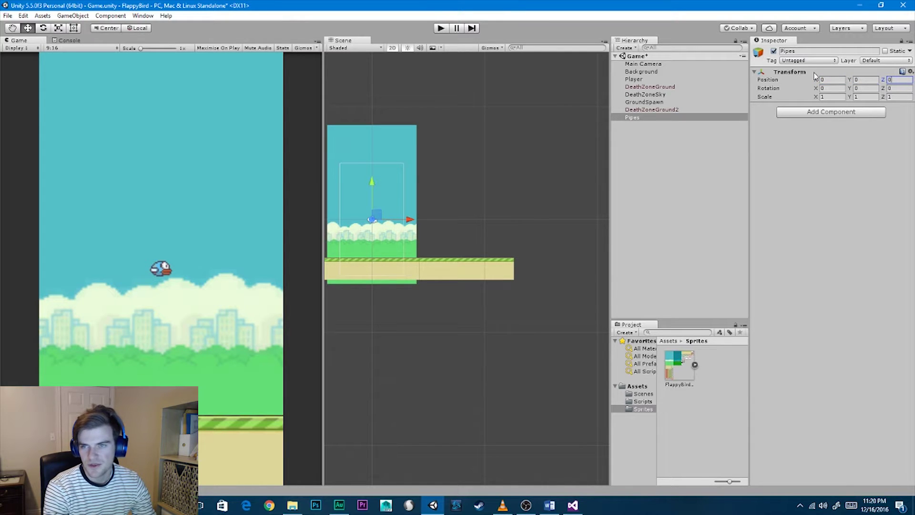
left_click(636, 119)
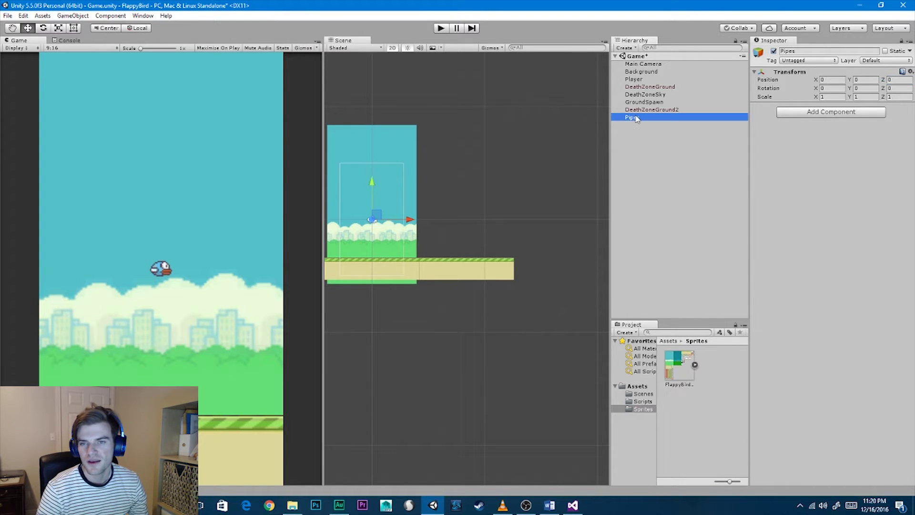
Add a 2D Sprite child under Pipes and duplicate it with Ctrl+D.
right_click(637, 120)
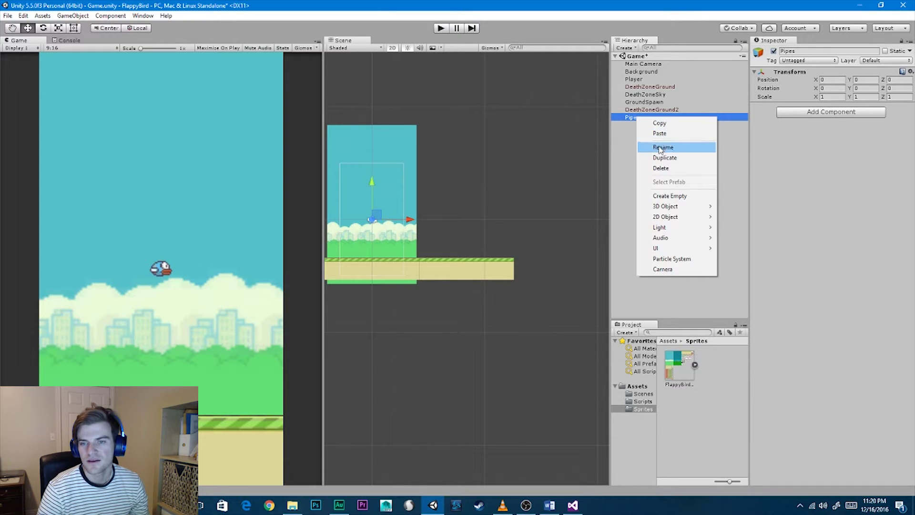
mouse_move(665, 218)
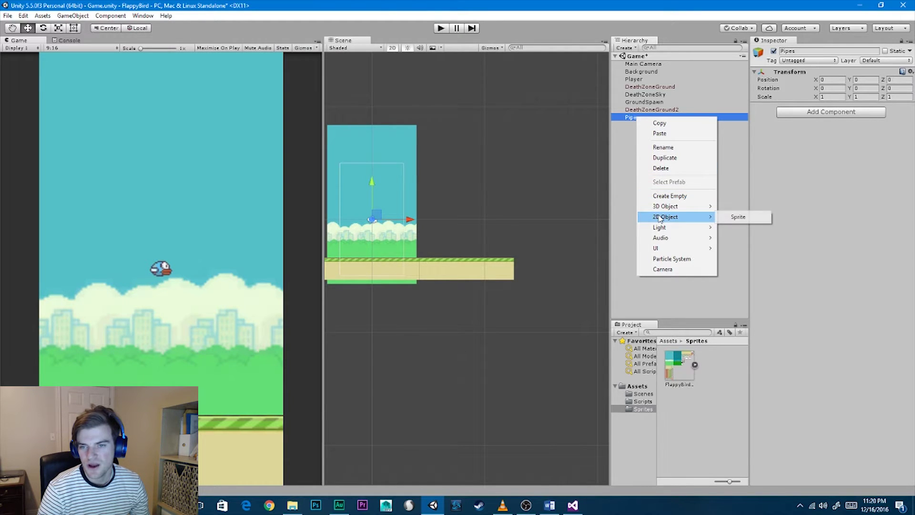
left_click(724, 219)
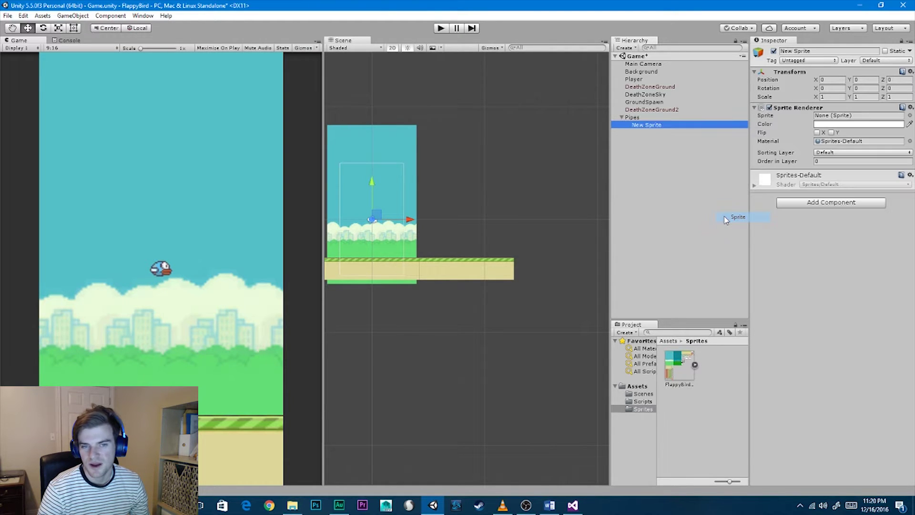
left_click(644, 132)
left_click(642, 125)
key("ctrl+d")
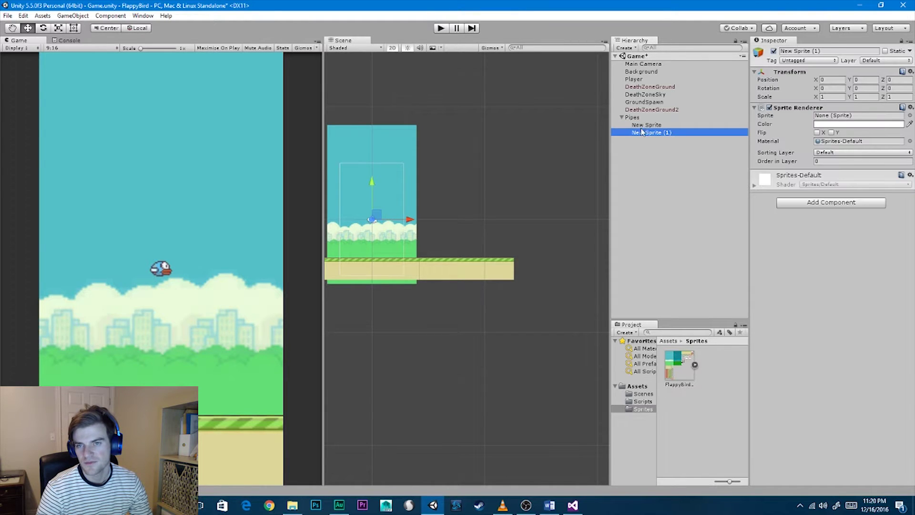
Rename the two sprites Pipe1 and Pipe2.
left_click(647, 126)
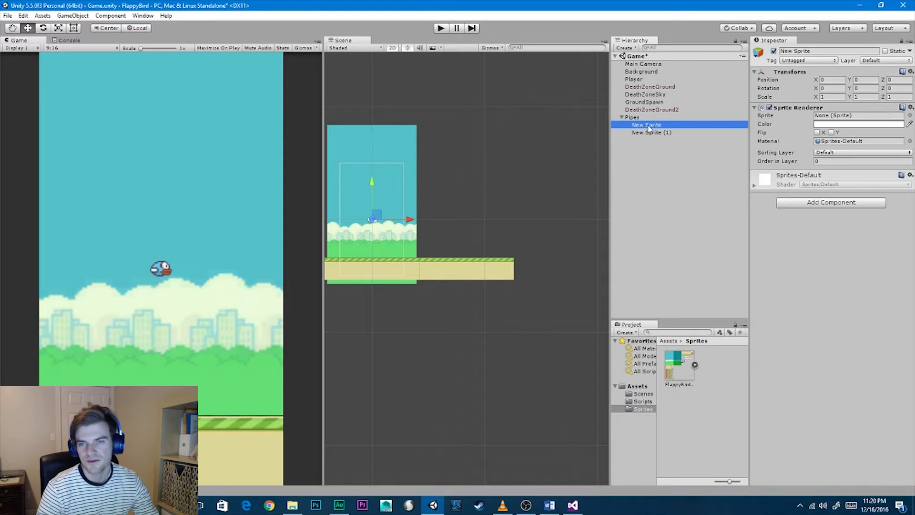
left_click(649, 126)
type("Pipe1")
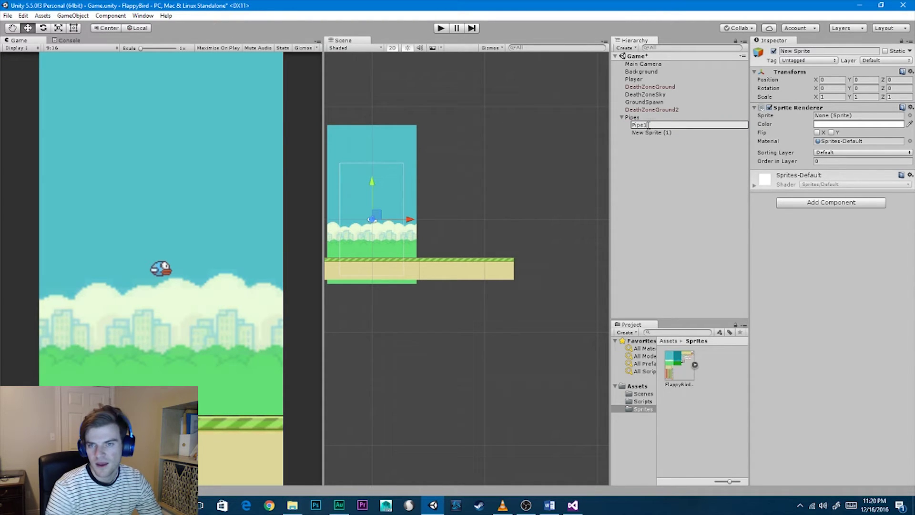
left_click(656, 133)
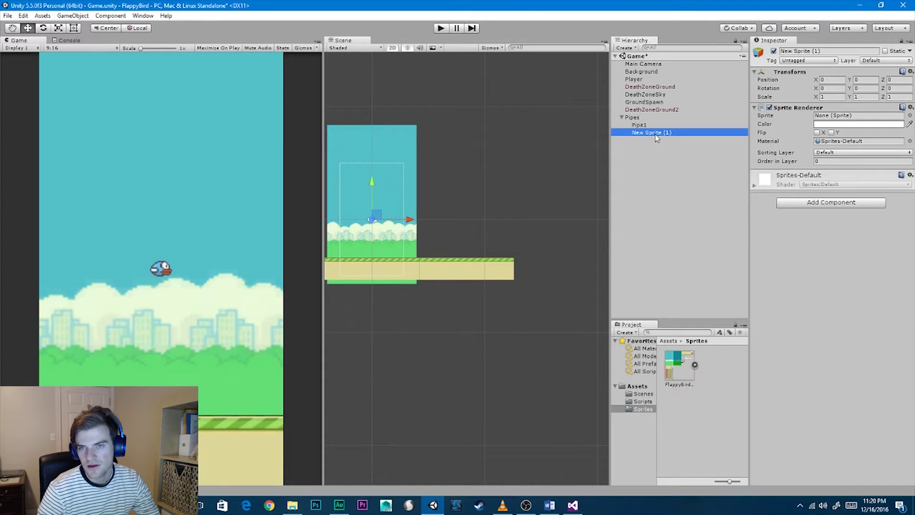
left_click(656, 135)
type("Pipe2")
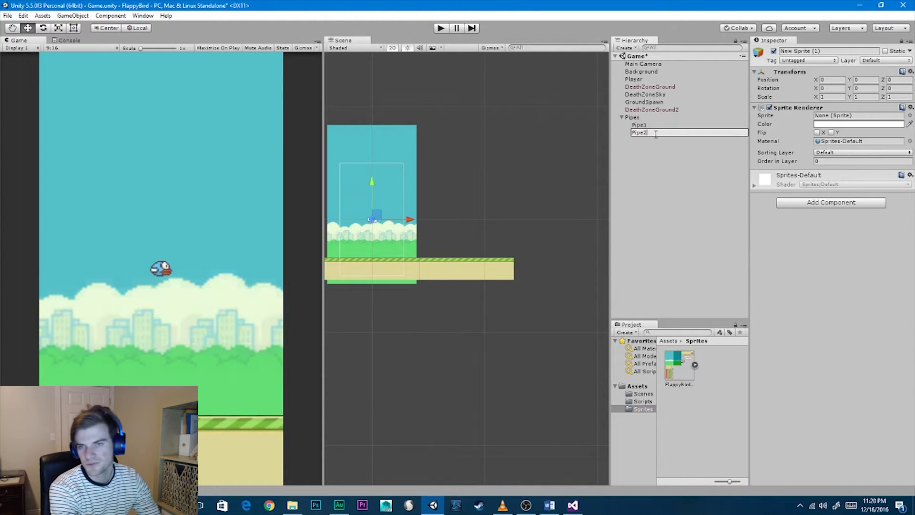
key("Return")
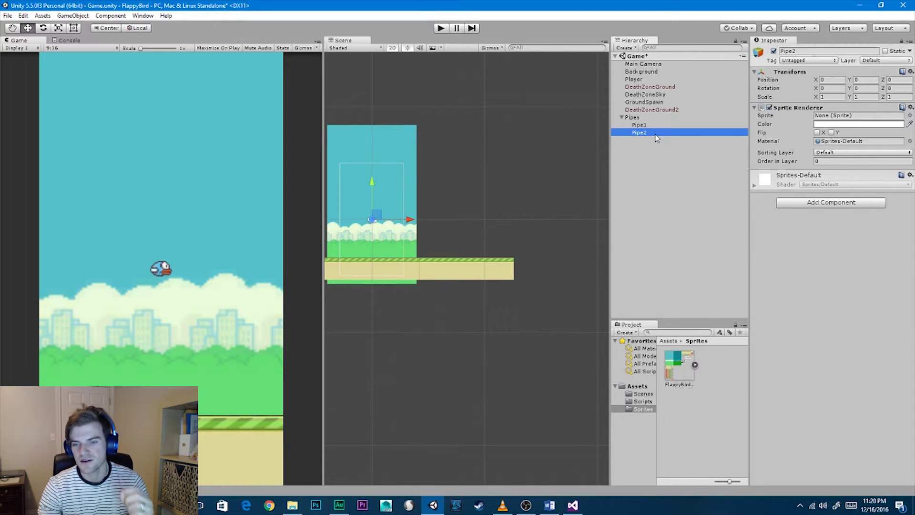
Assign green pipe sprites FlappyBirdSprites_53 to Pipe1 and FlappyBirdSprites_54 to Pipe2.
left_click(695, 364)
scroll(698, 365, "down", 6)
scroll(705, 366, "down", 8)
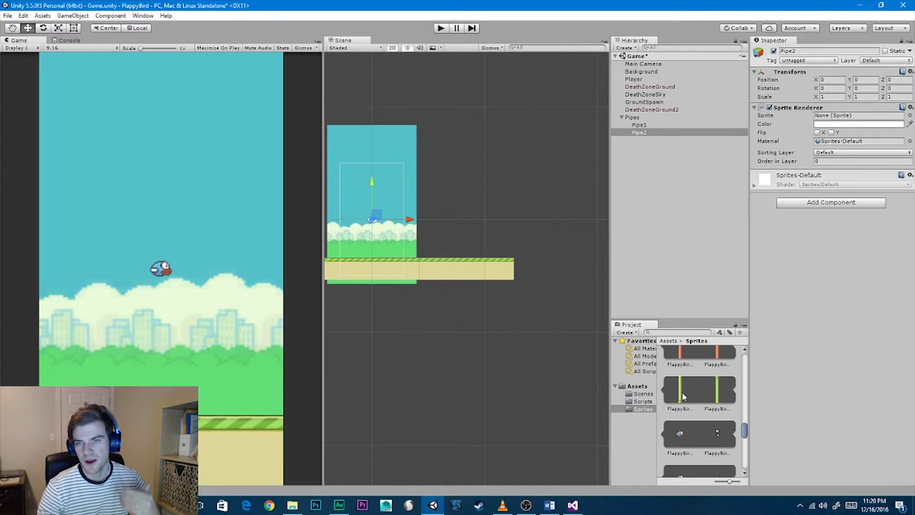
left_click(645, 126)
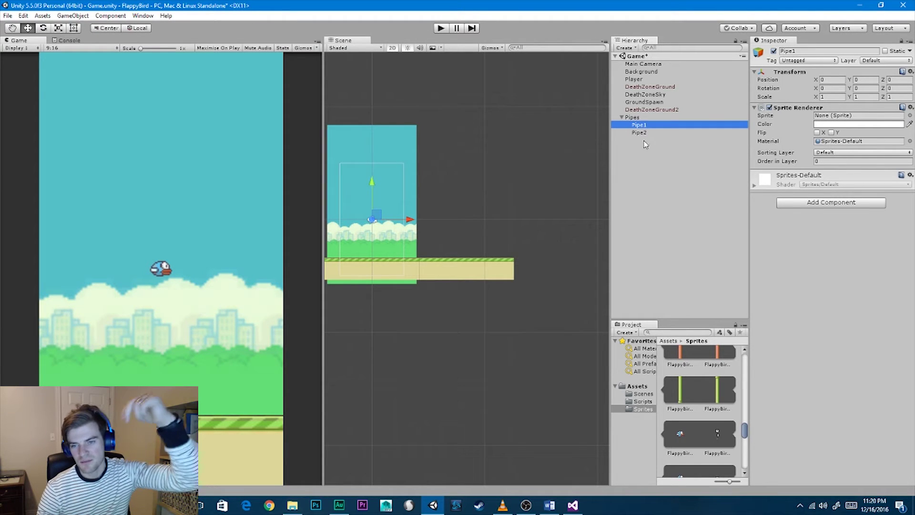
left_click(687, 396)
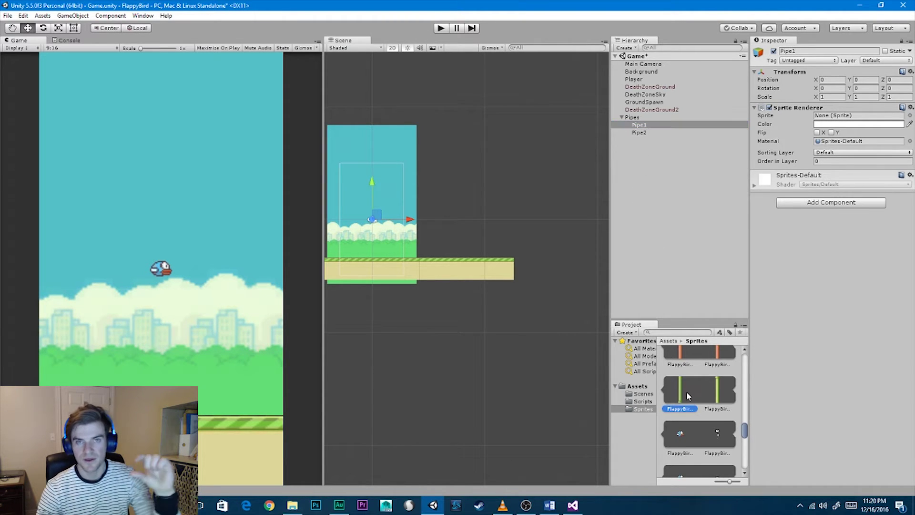
left_click_drag(688, 396, 852, 117)
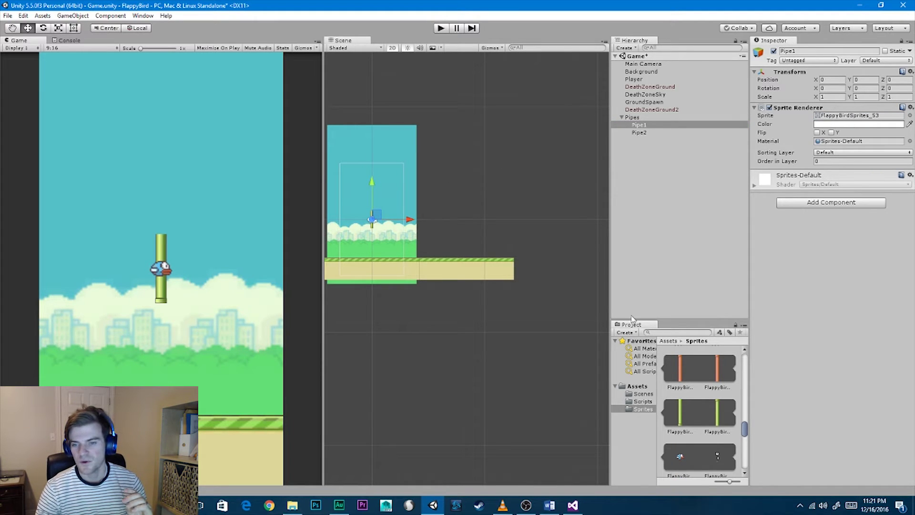
left_click(644, 133)
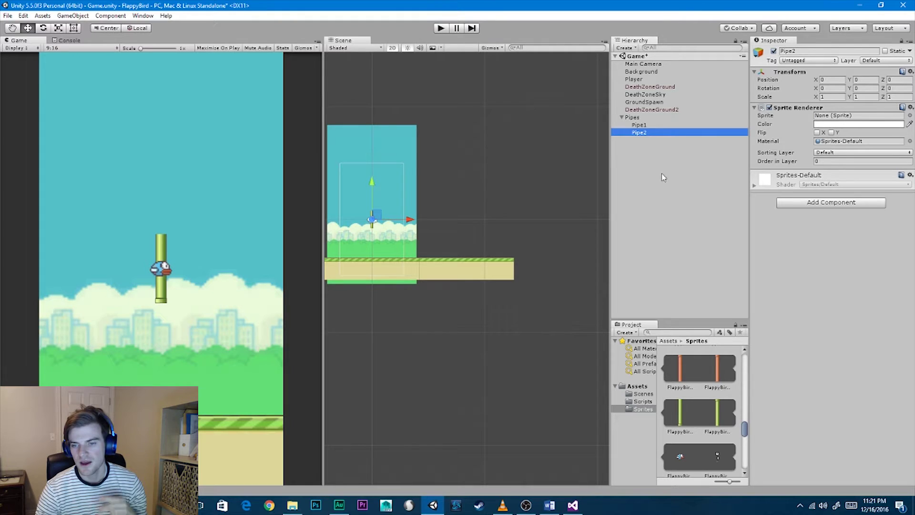
left_click_drag(717, 411, 842, 118)
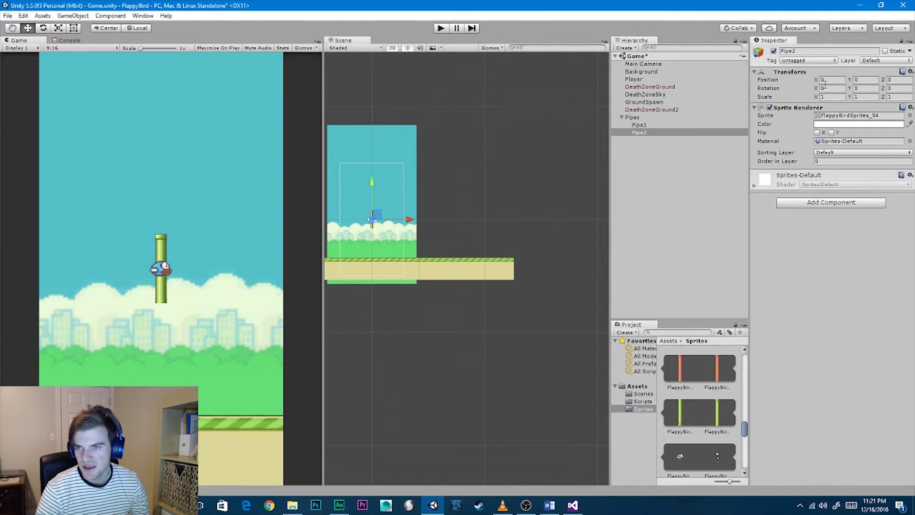
With both pipes selected, set Scale Y to 6.3 and Scale X to 3.
left_click(638, 126, "shift")
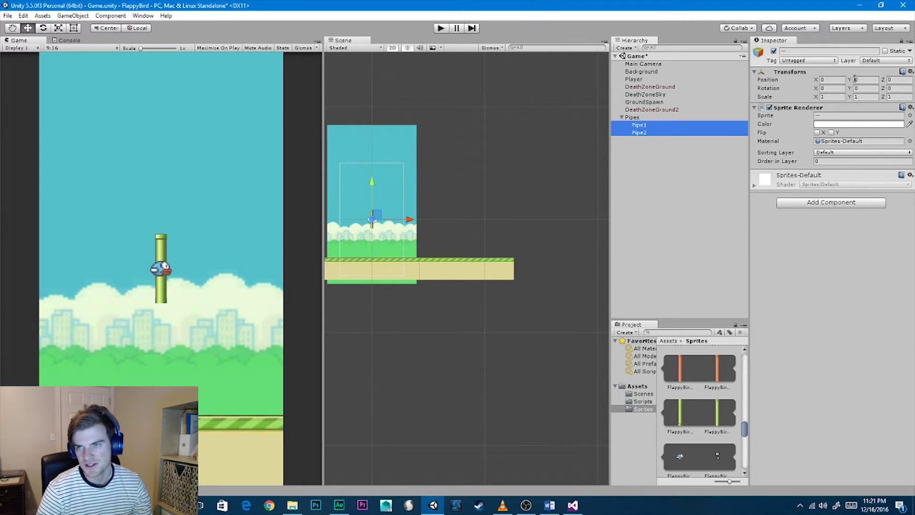
left_click_drag(852, 97, 19, 70)
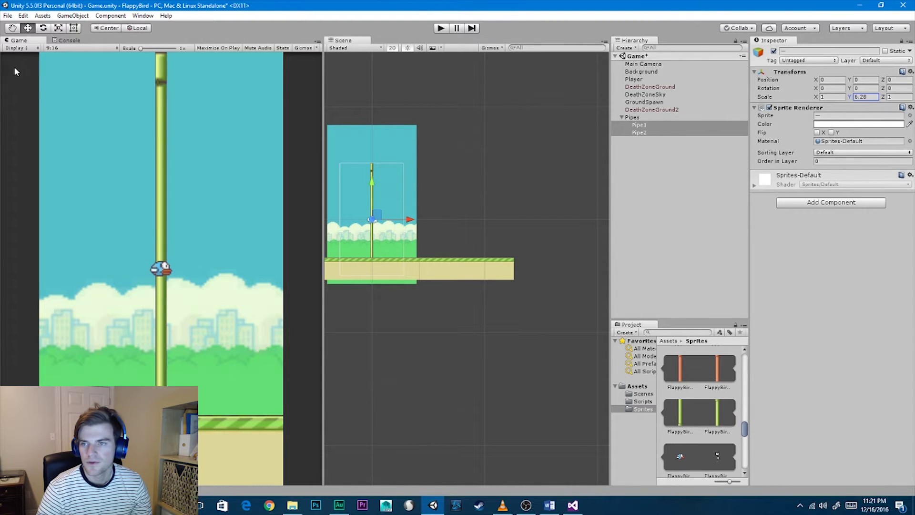
left_click(849, 98)
type("6.3")
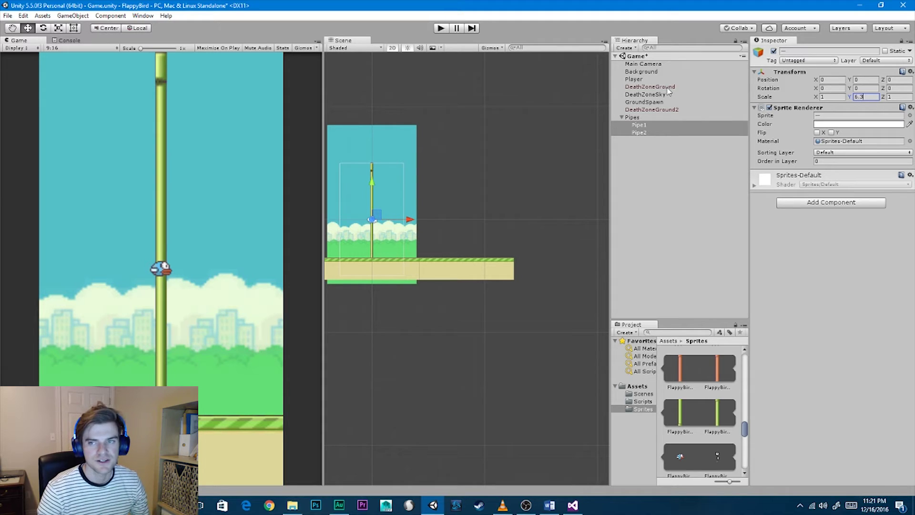
left_click(817, 98)
left_click(817, 98)
left_click_drag(817, 98, 839, 98)
type("3")
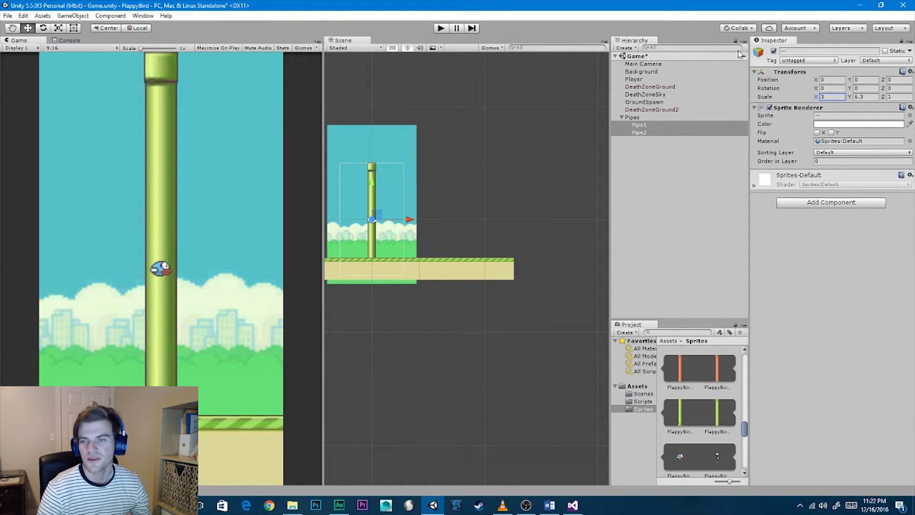
Add a Physics 2D Box Collider 2D component to the pipes.
left_click(812, 204)
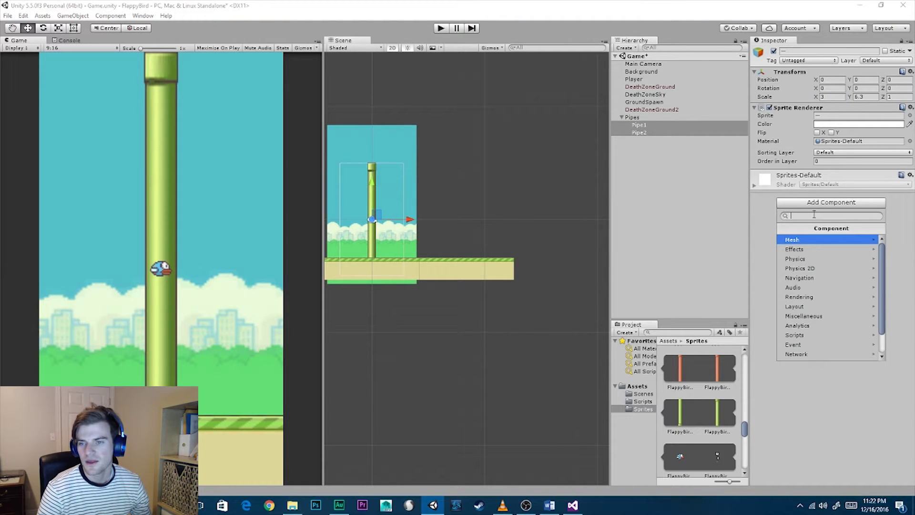
left_click(796, 258)
left_click(783, 230)
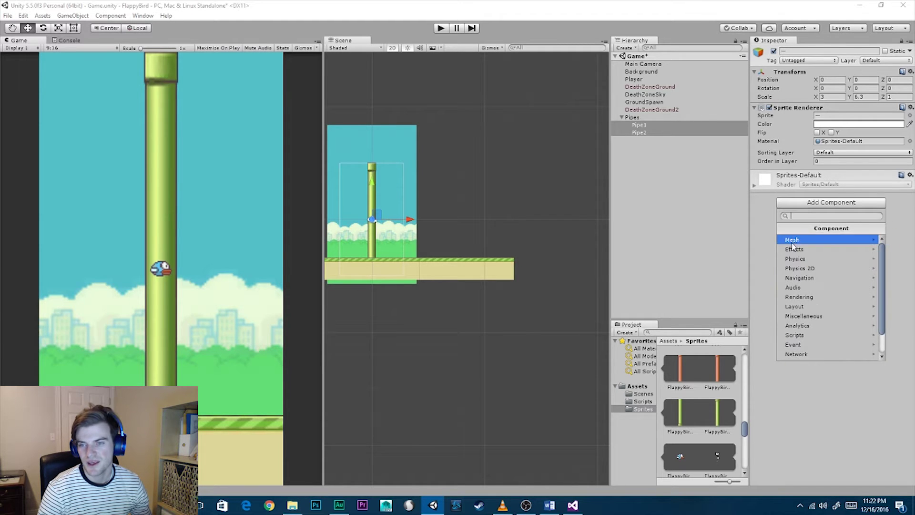
left_click(799, 267)
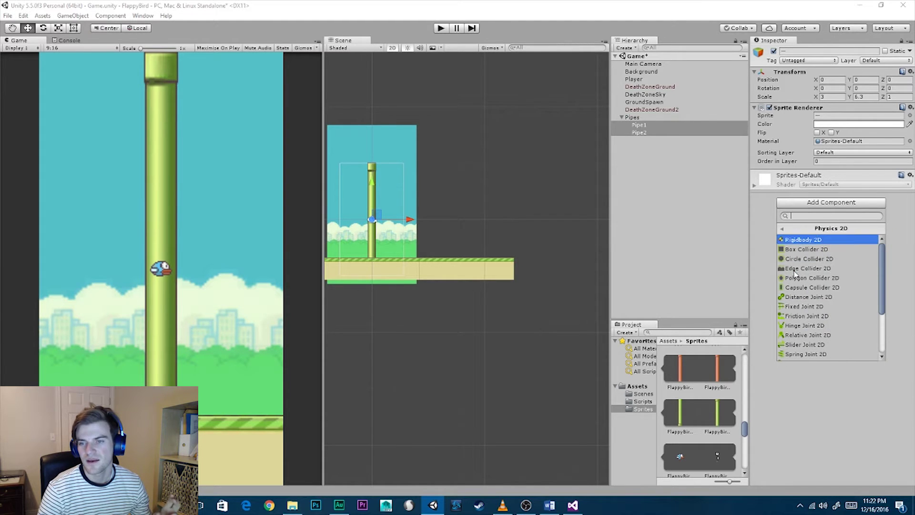
left_click(805, 249)
Frame Pipe1 in the Scene view and pan to show its top cap.
left_click(639, 125)
scroll(565, 172, "up", 2)
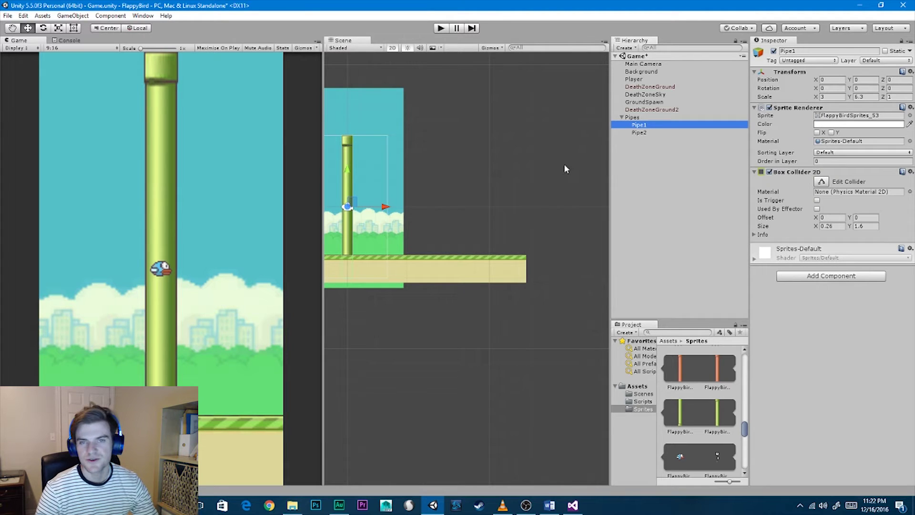
key("f")
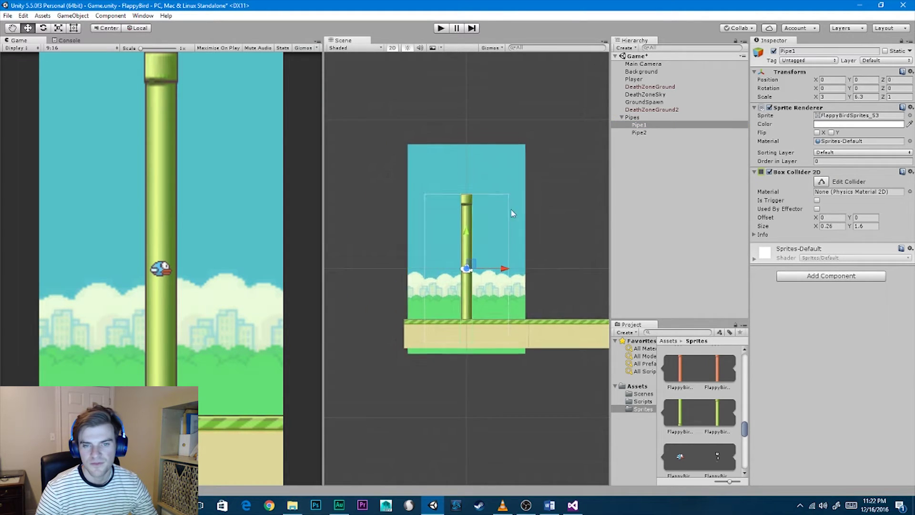
scroll(479, 217, "up", 5)
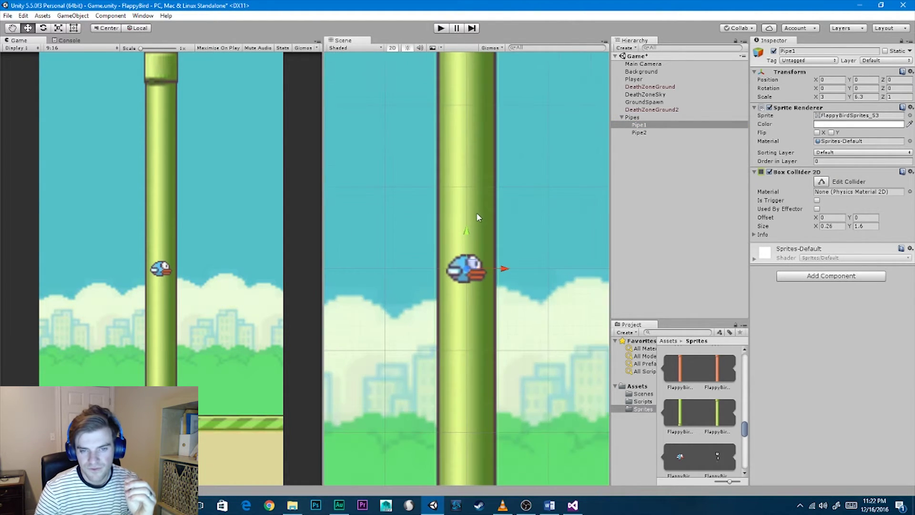
middle_click_drag(473, 220, 419, 428)
middle_click_drag(428, 210, 468, 317)
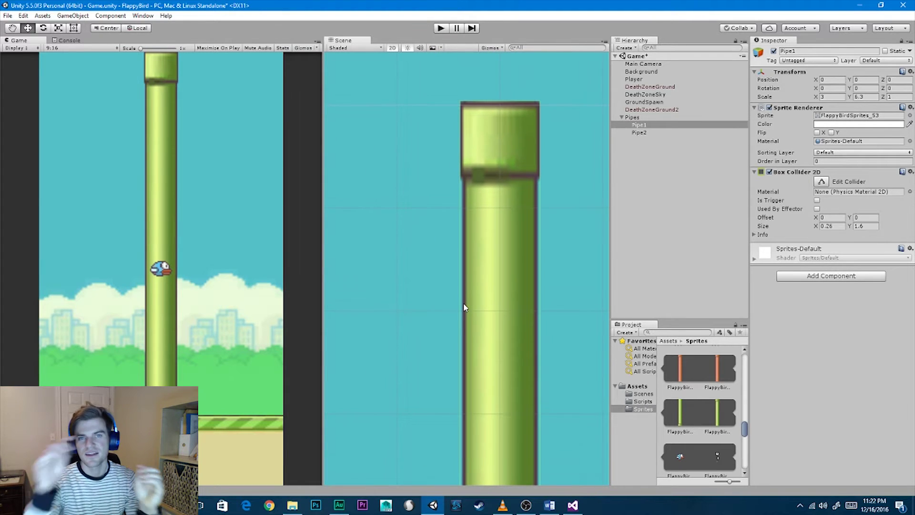